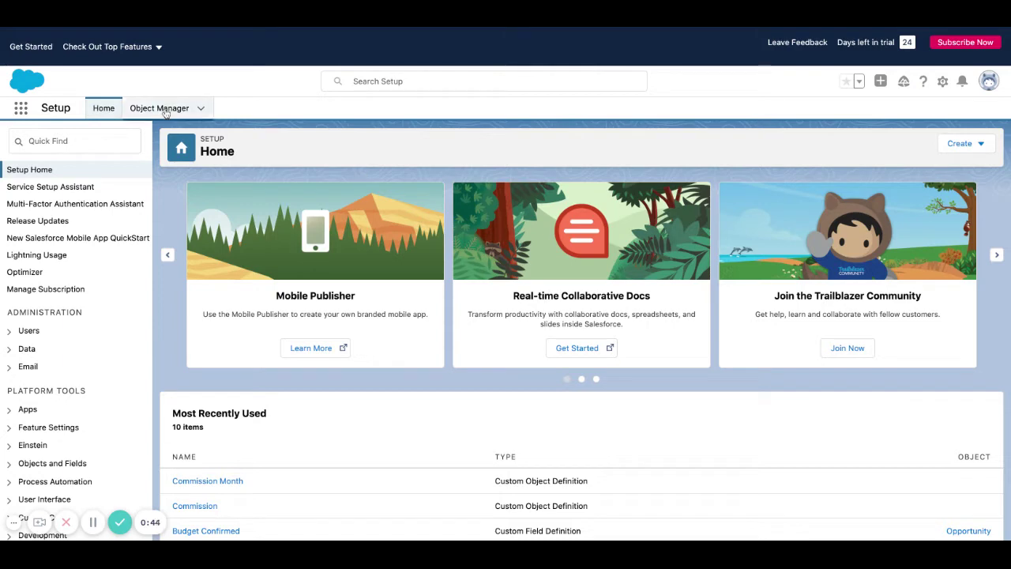
# Review the Commission object's fields in Object Manager.
pyautogui.click(162, 110)
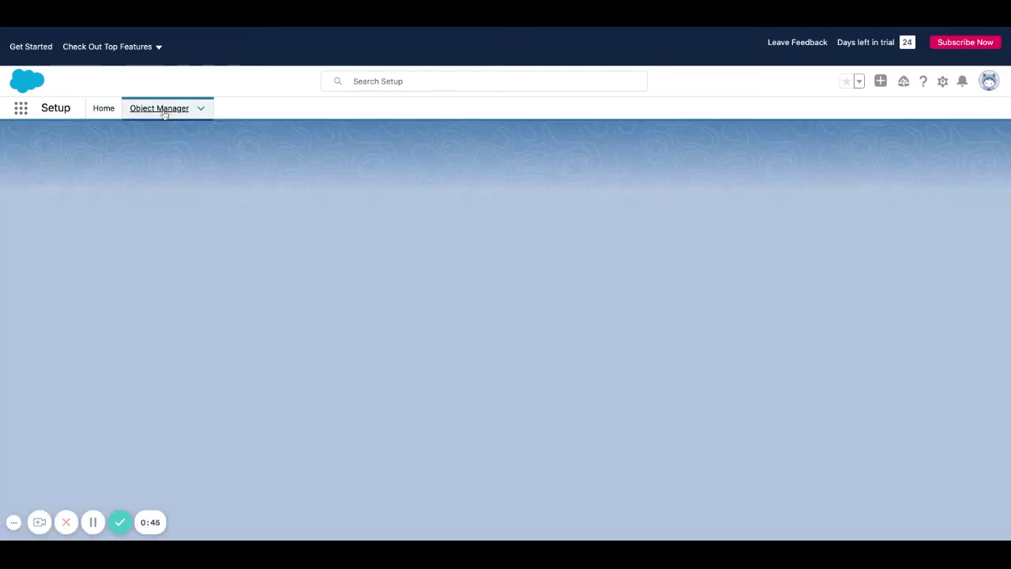
pyautogui.scroll(-1, 39, 356)
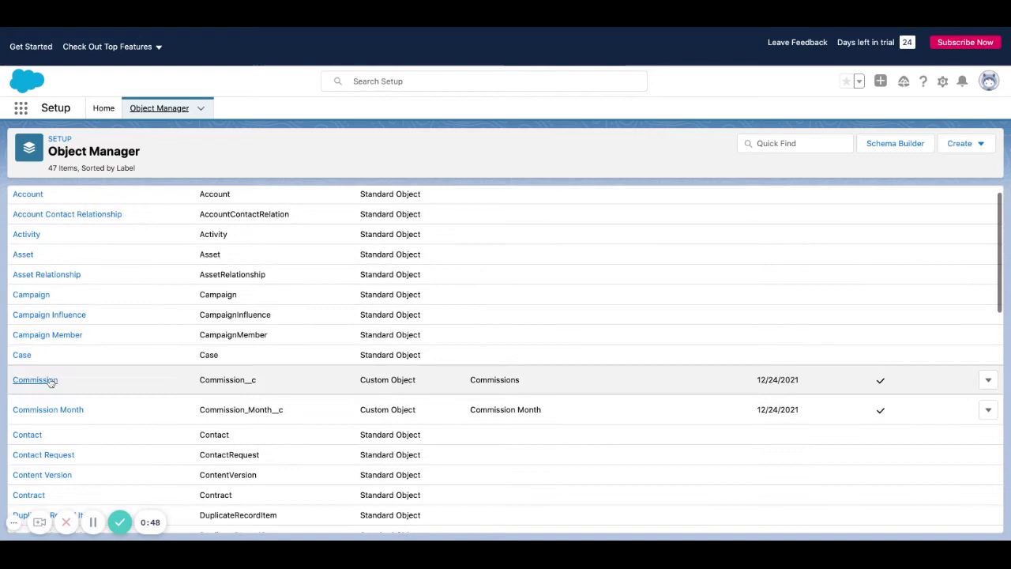
pyautogui.click(39, 381)
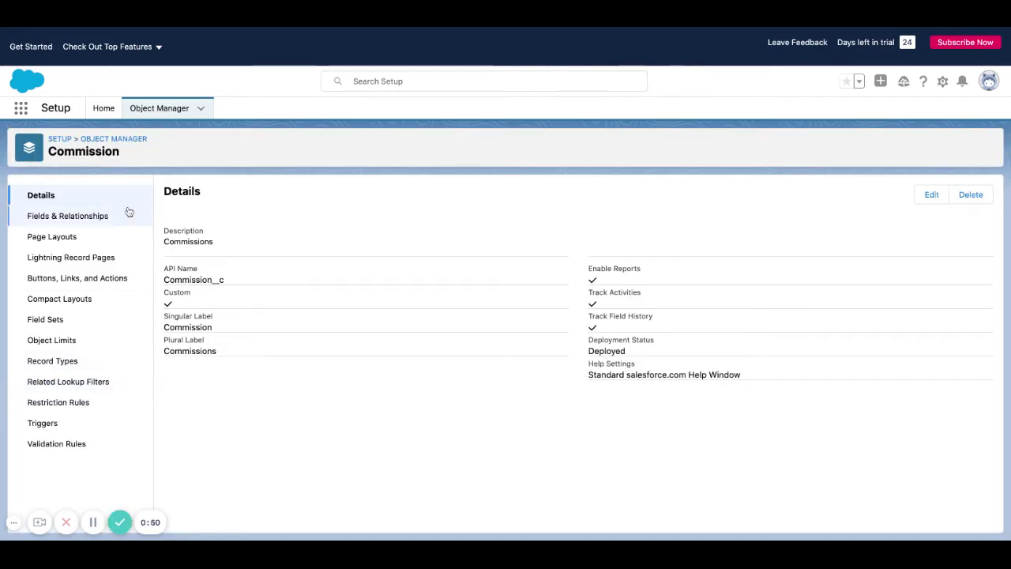
pyautogui.click(99, 217)
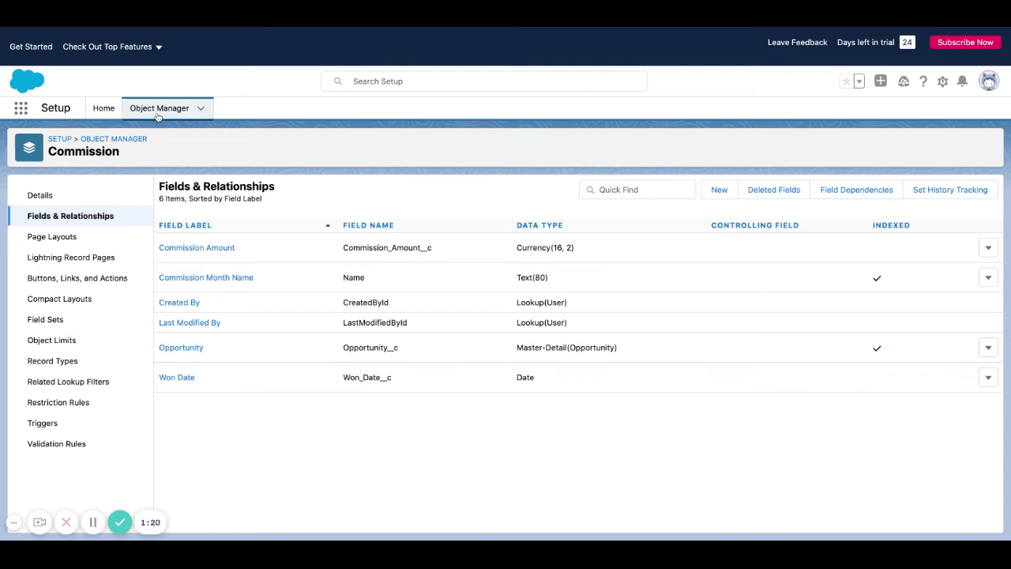
# Find Flows in Setup and show the actions menu for the Opportunity flow.
pyautogui.click(104, 109)
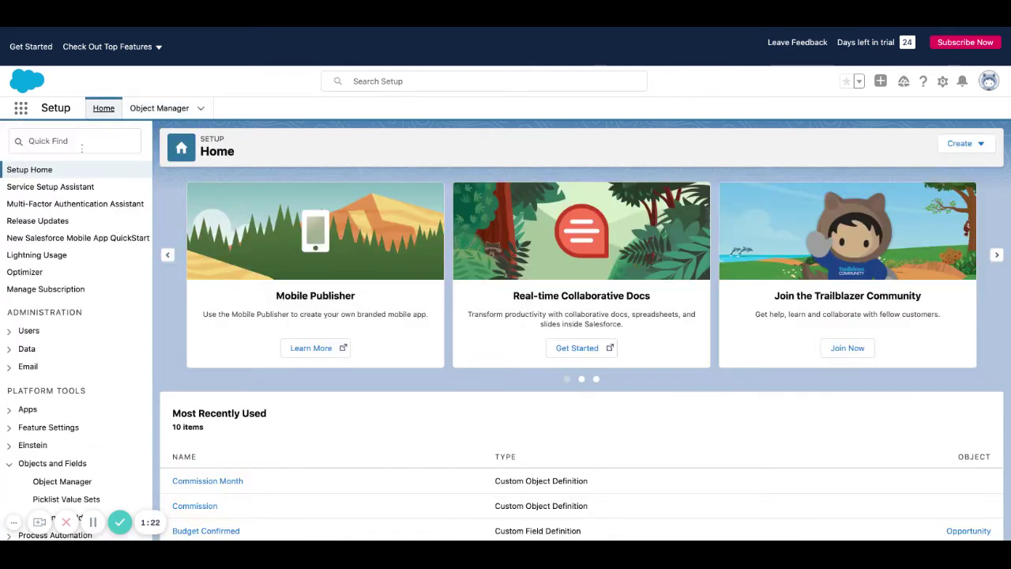
pyautogui.click(82, 144)
pyautogui.write('Floo')
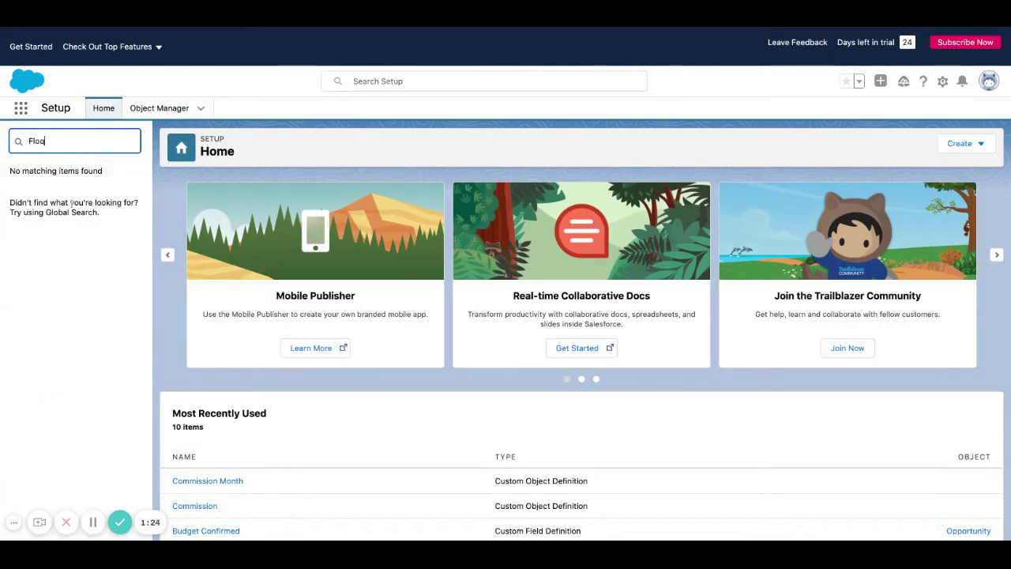
pyautogui.press('BackSpace')
pyautogui.write('w')
pyautogui.click(44, 260)
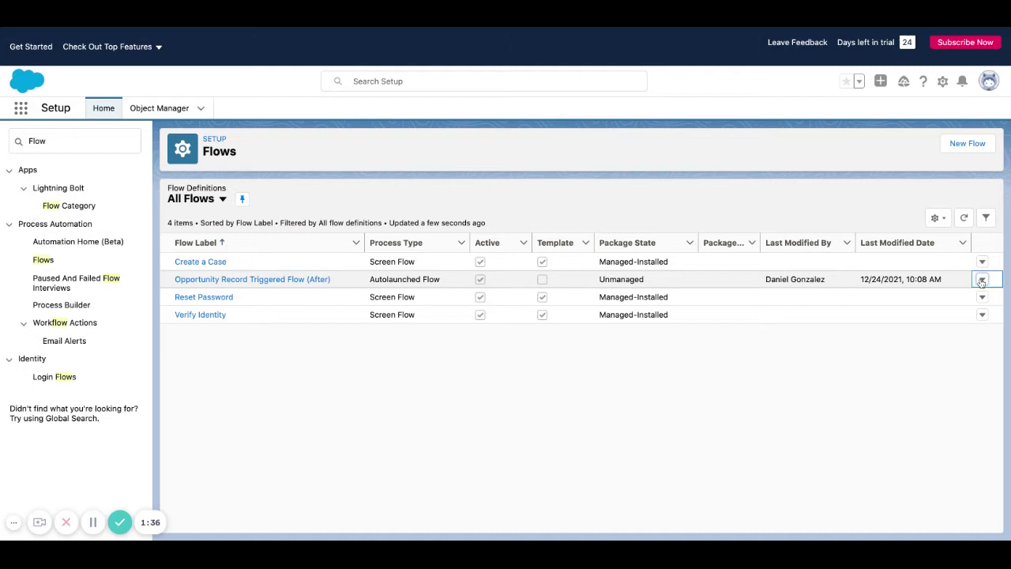
pyautogui.click(983, 282)
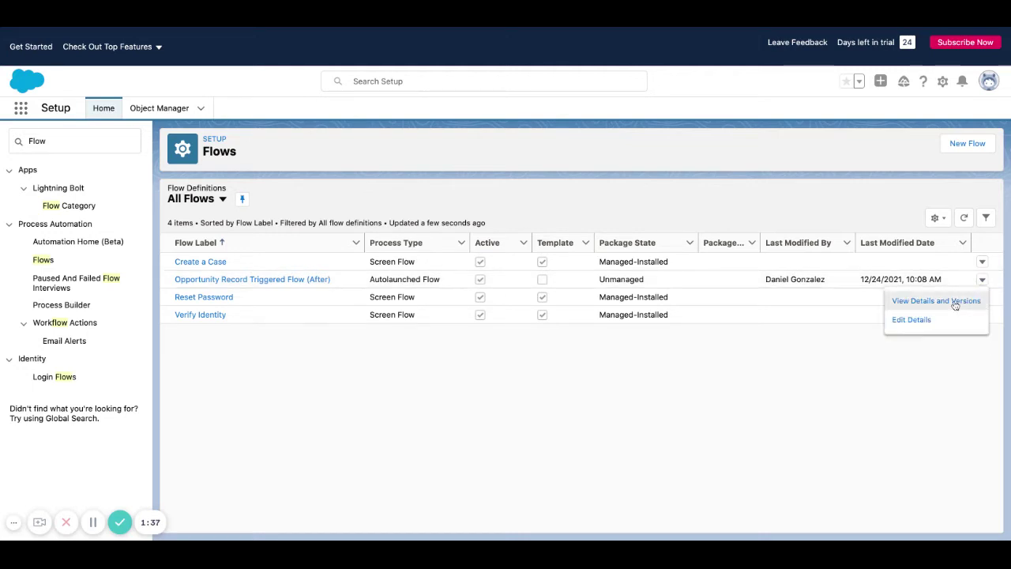
# Open version 2 of the Opportunity flow and stack Start, Decision and Create Records vertically.
pyautogui.click(955, 303)
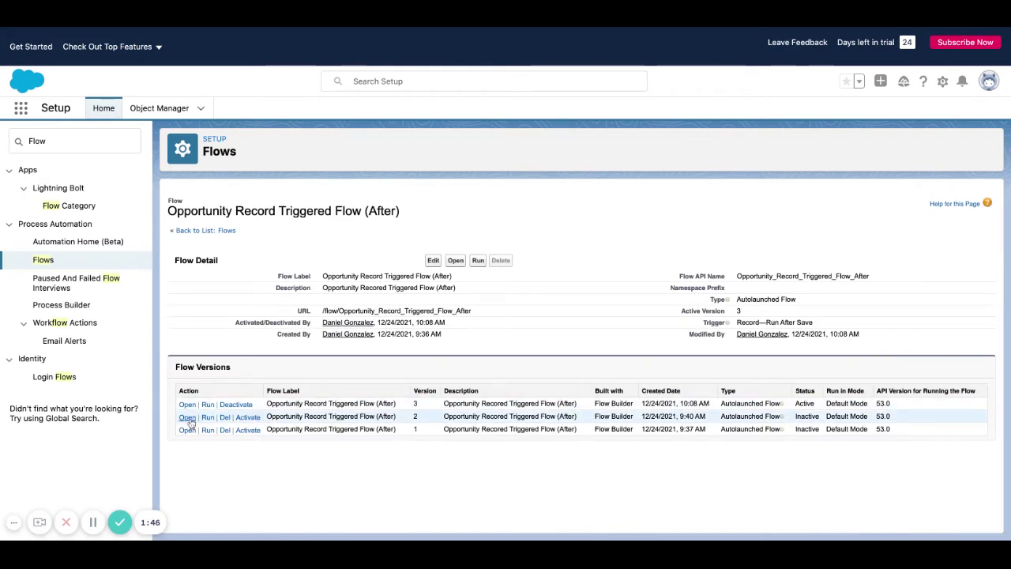
pyautogui.click(191, 422)
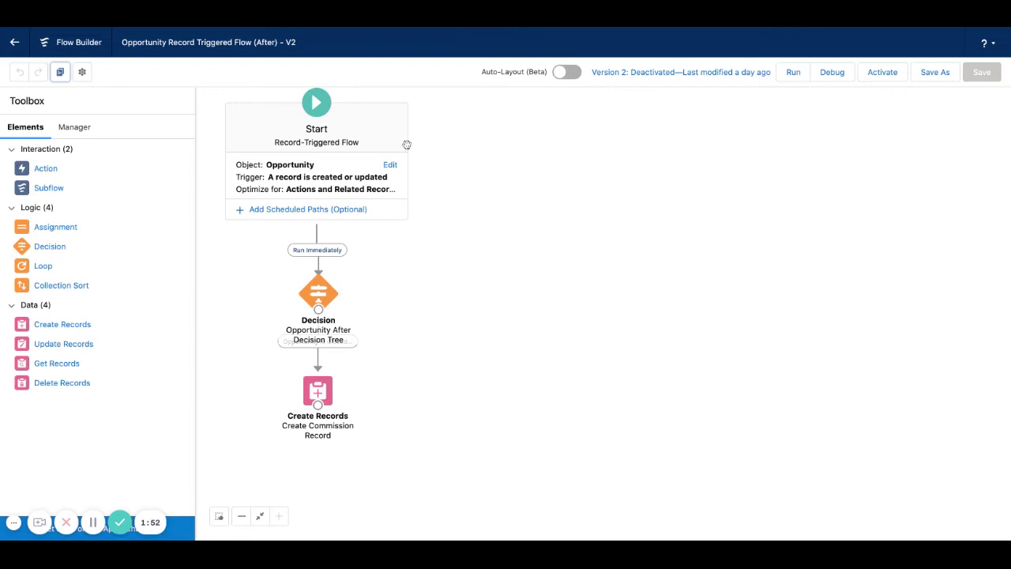
pyautogui.moveTo(388, 126); pyautogui.dragTo(621, 160)
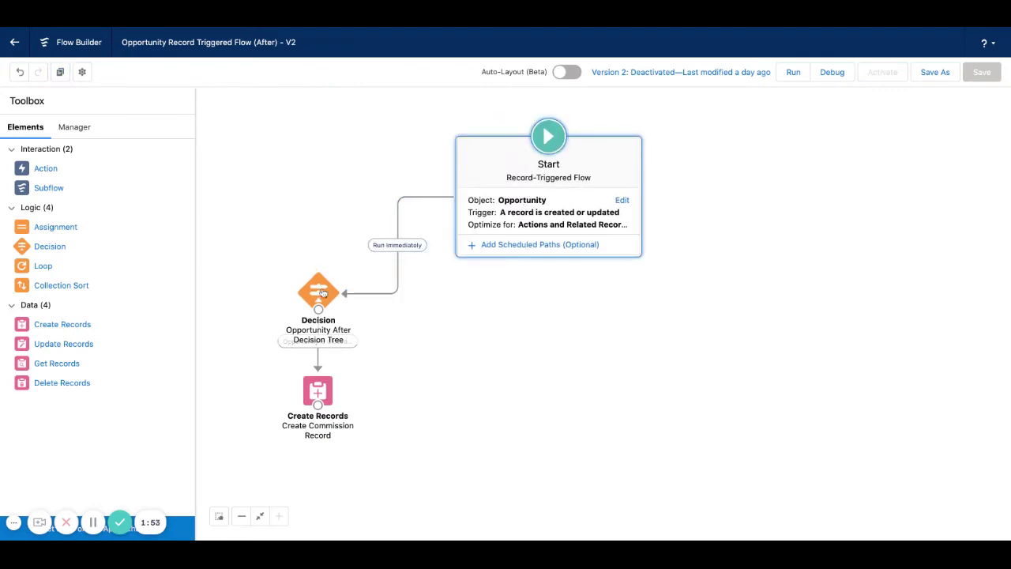
pyautogui.moveTo(323, 293); pyautogui.dragTo(560, 333)
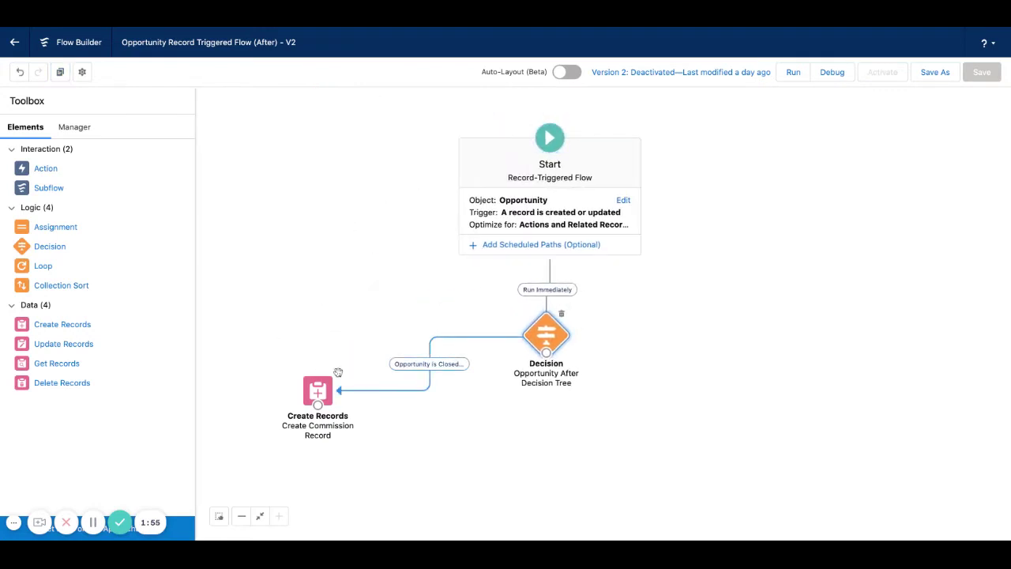
pyautogui.moveTo(323, 394)
pyautogui.mouseDown()
pyautogui.moveTo(508, 434)
pyautogui.moveTo(553, 461)
pyautogui.mouseUp()
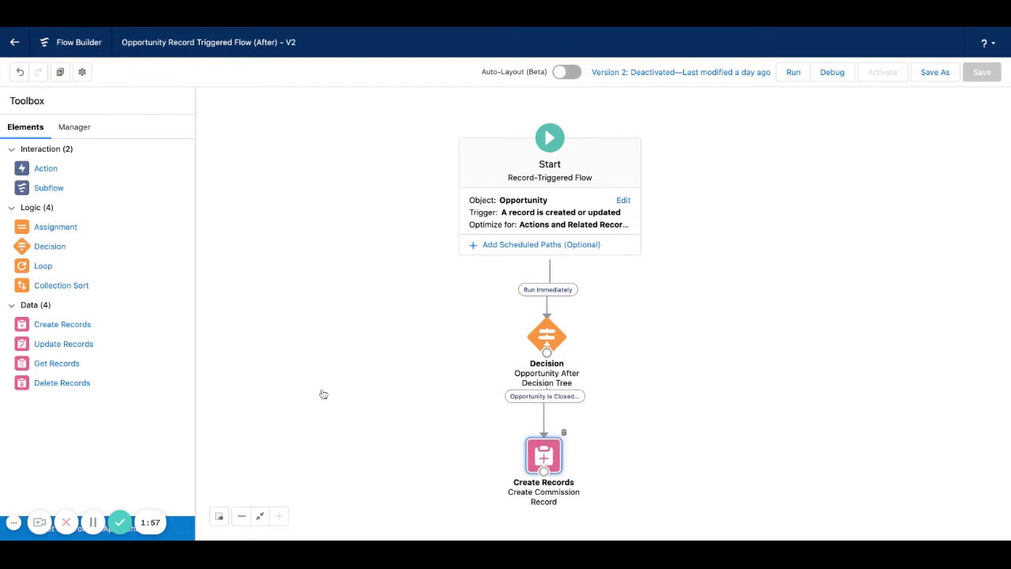
# Review the Start trigger settings, keep entry conditions at None, and close unchanged.
pyautogui.click(623, 201)
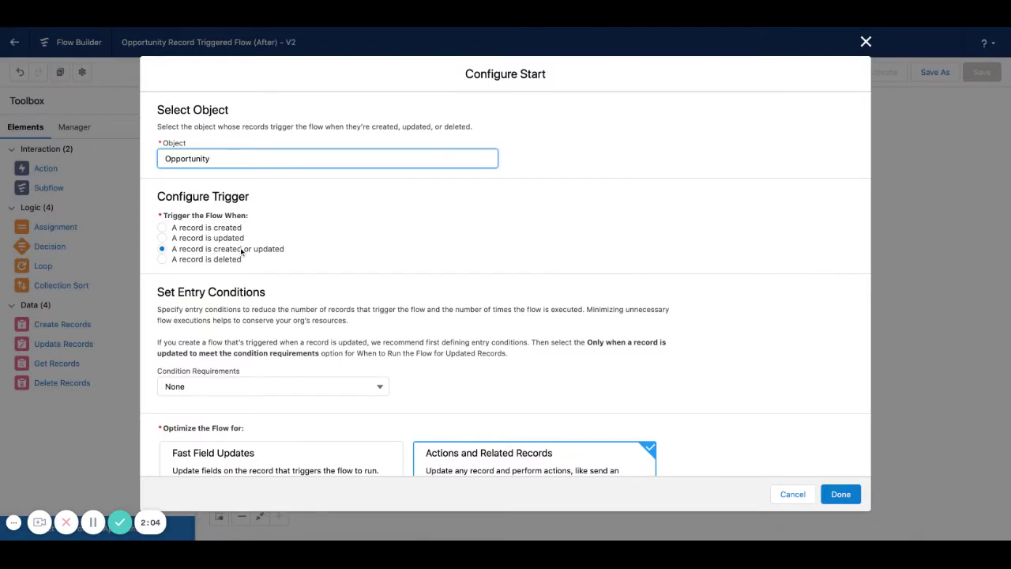
pyautogui.scroll(-2, 421, 327)
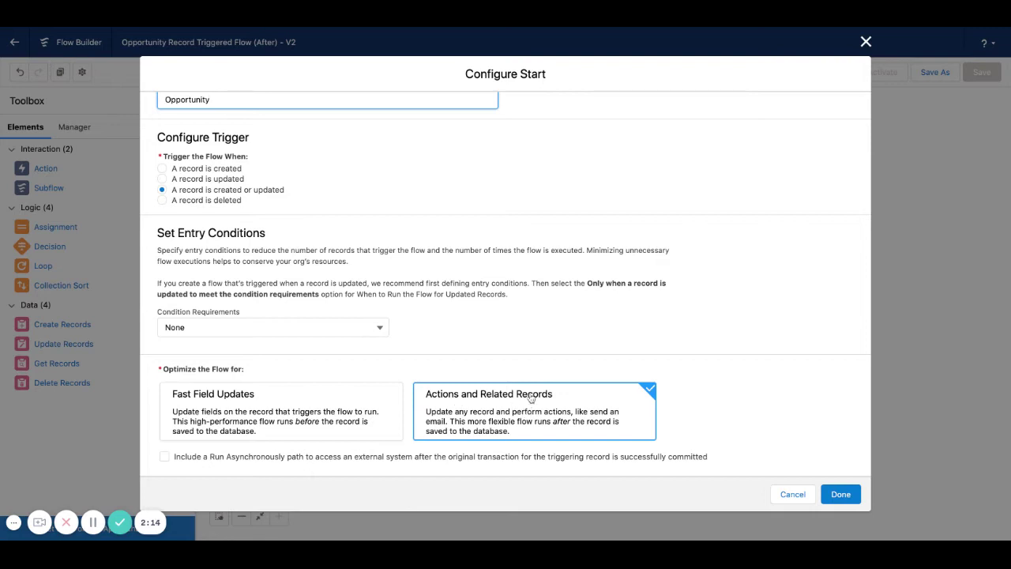
pyautogui.click(369, 328)
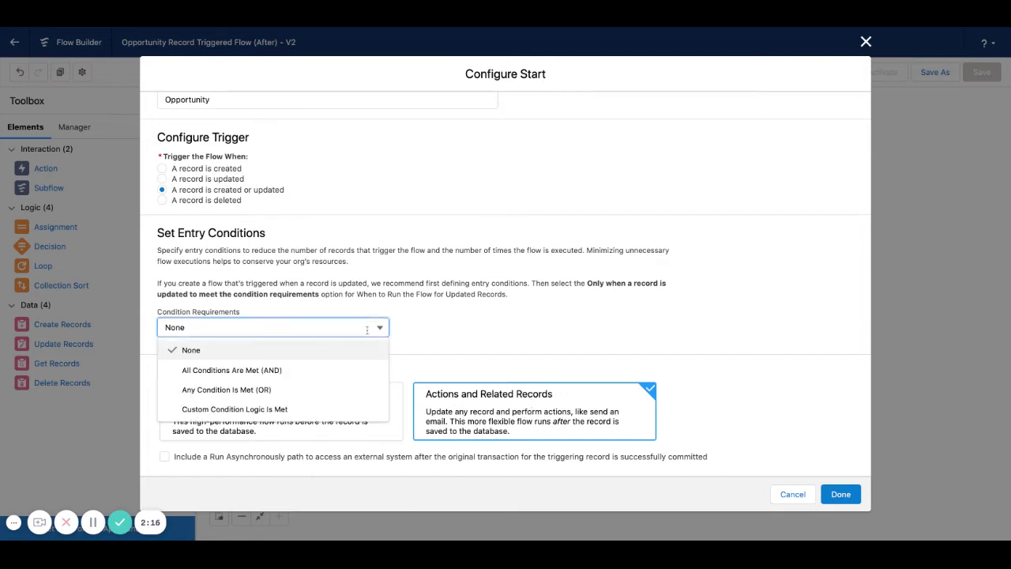
pyautogui.click(436, 327)
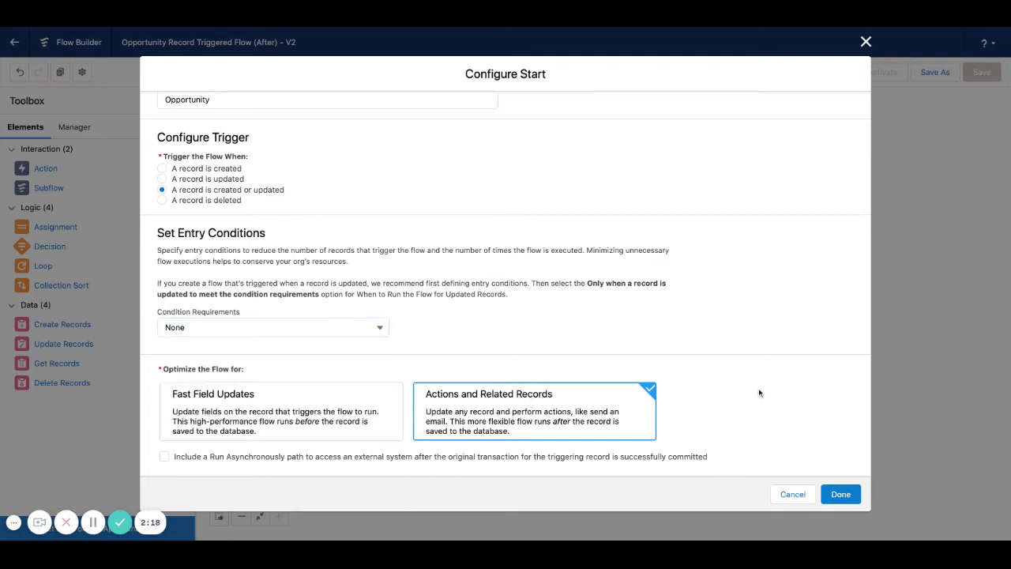
pyautogui.click(840, 493)
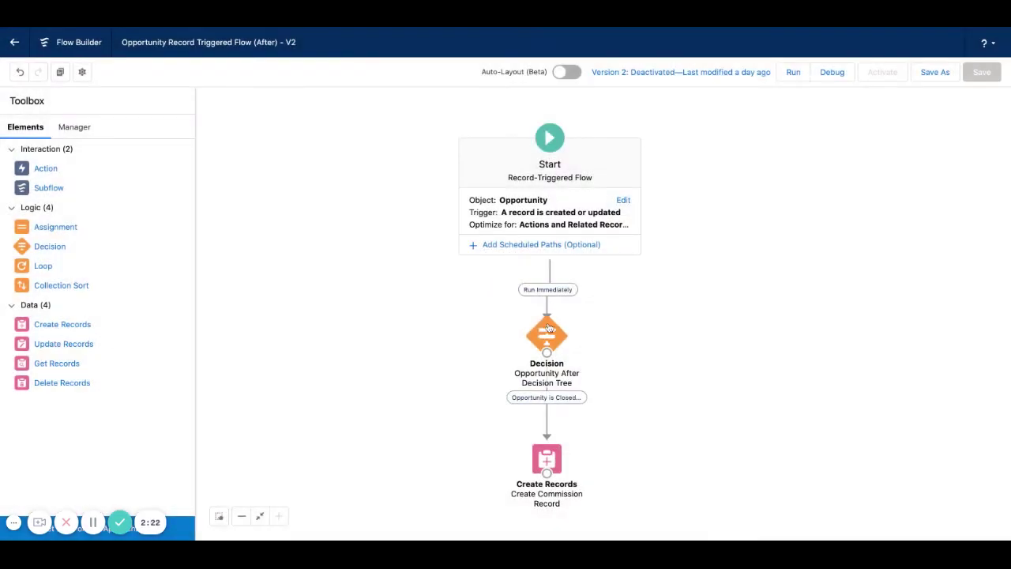
pyautogui.doubleClick(548, 330)
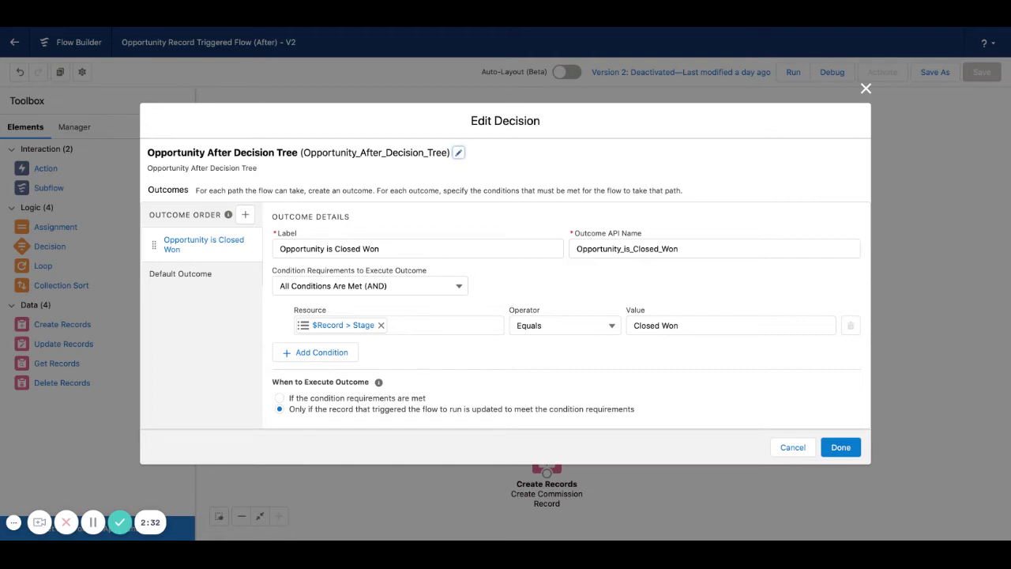
pyautogui.tripleClick(293, 410)
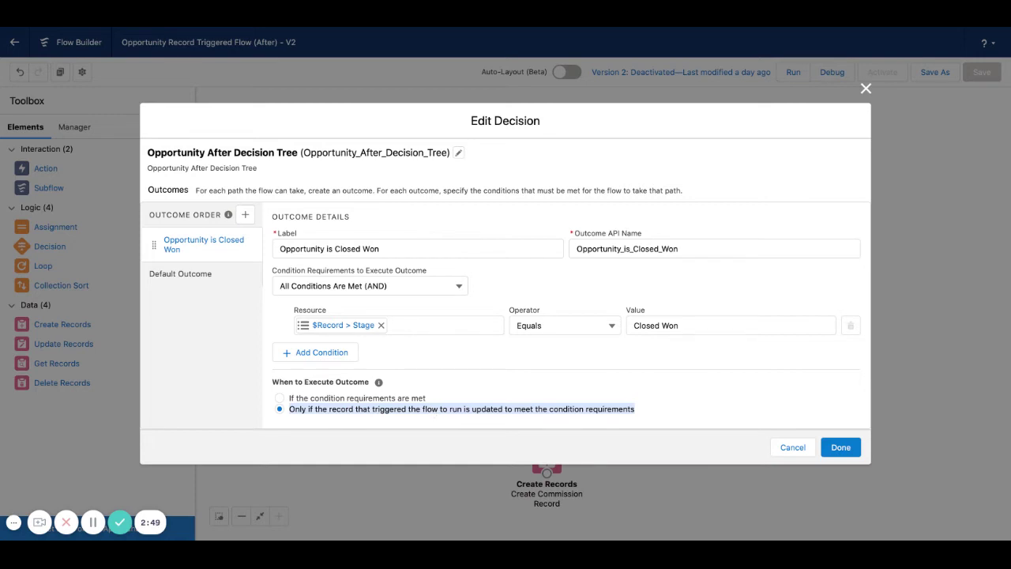
pyautogui.click(841, 448)
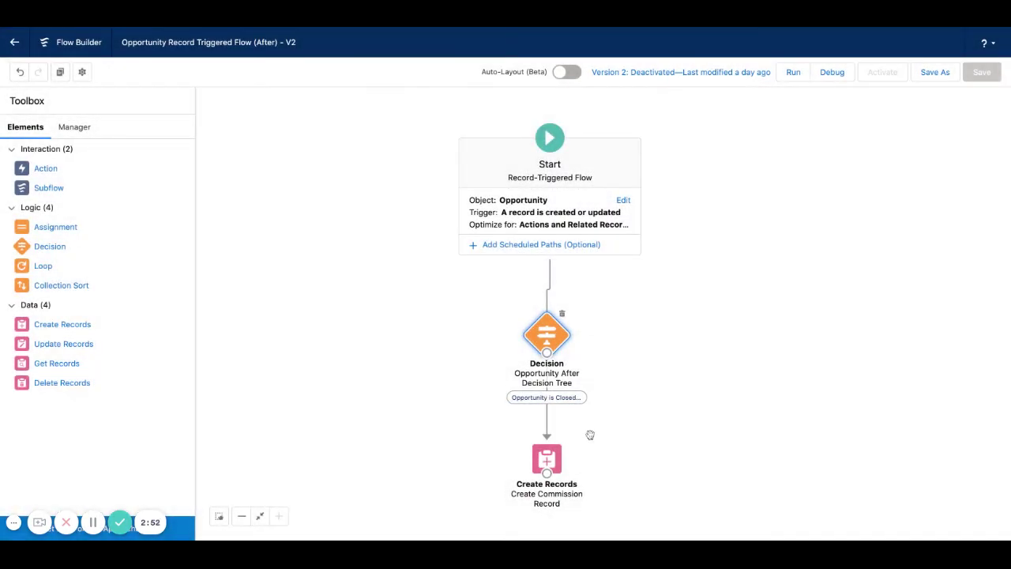
# Review the Create Commission Record field mappings and close the element unchanged.
pyautogui.doubleClick(546, 458)
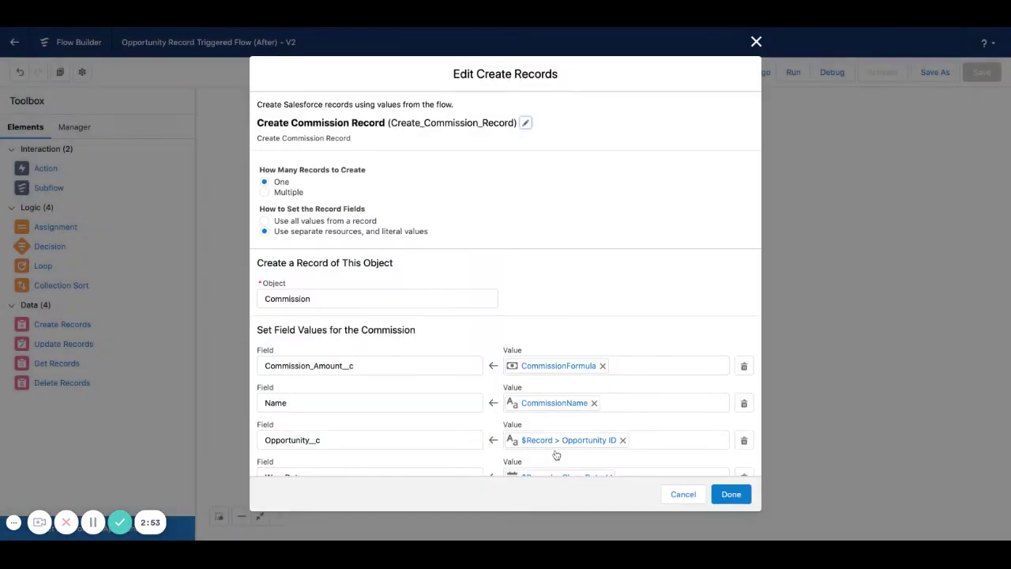
pyautogui.scroll(-1, 556, 455)
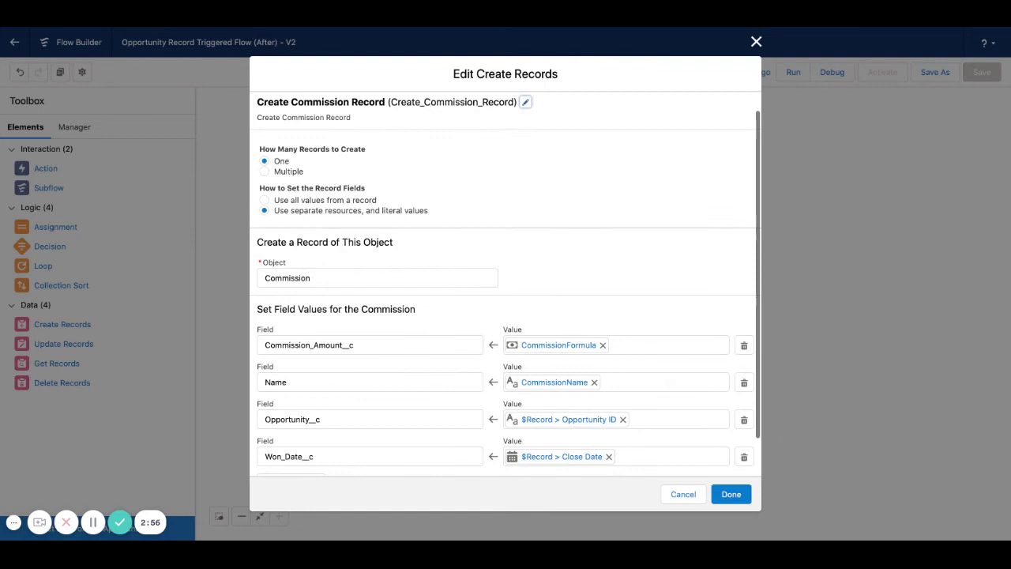
pyautogui.scroll(-2, 457, 310)
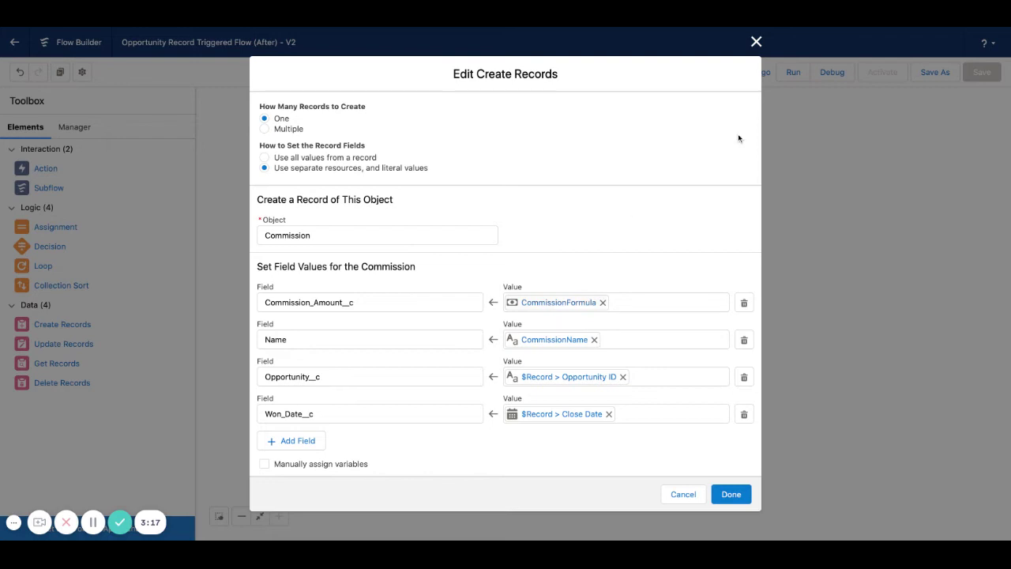
pyautogui.click(757, 41)
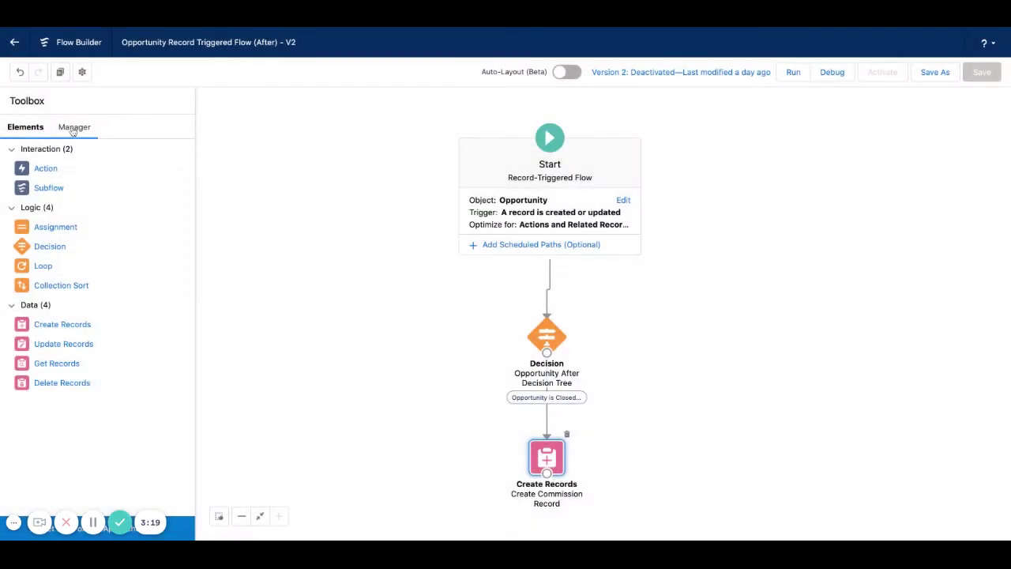
# Inspect the CommissionFormula resource (Amount × 0.1) in Manager, then select CommissionName.
pyautogui.click(73, 132)
pyautogui.click(185, 279)
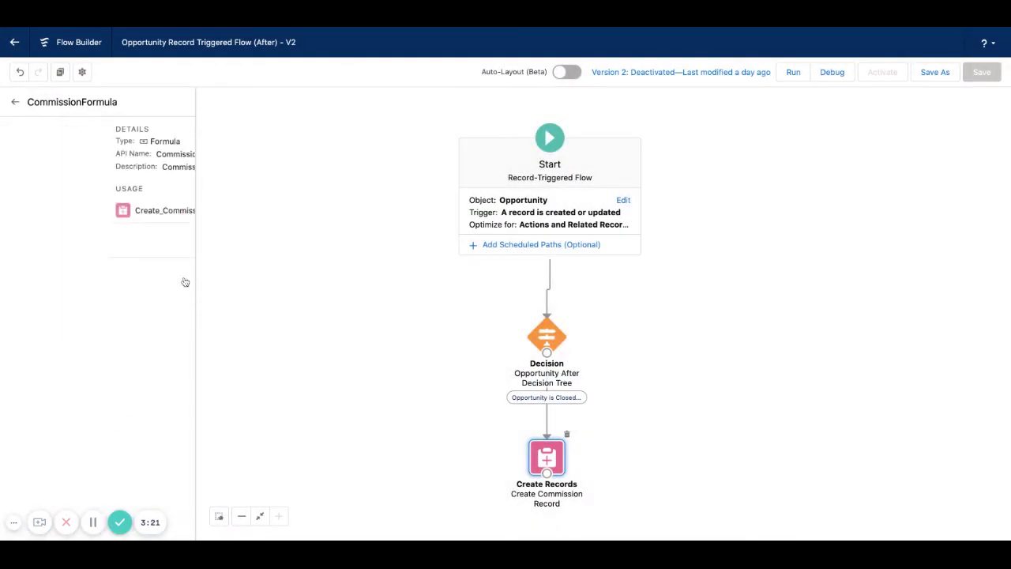
pyautogui.click(165, 240)
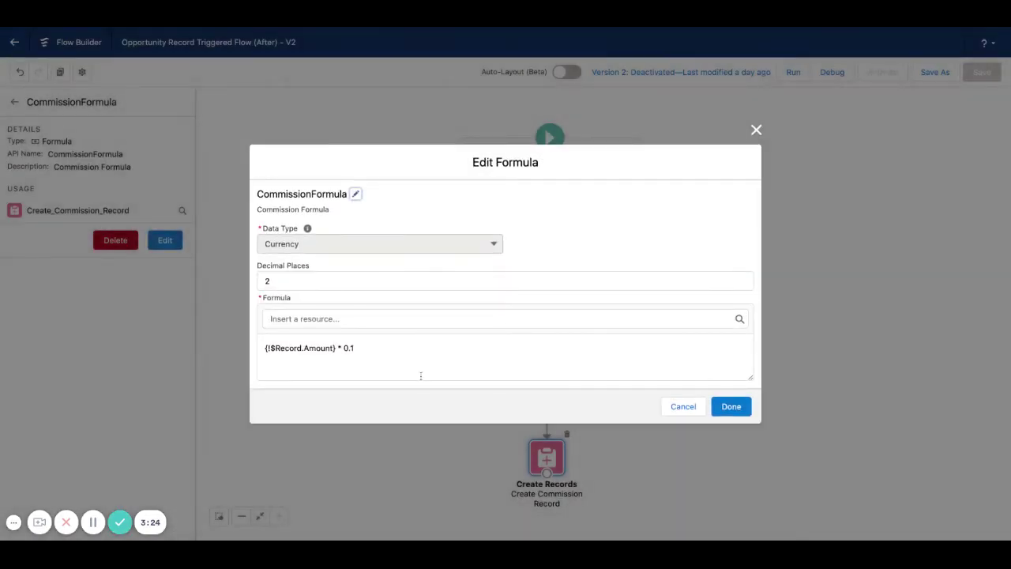
pyautogui.click(375, 360)
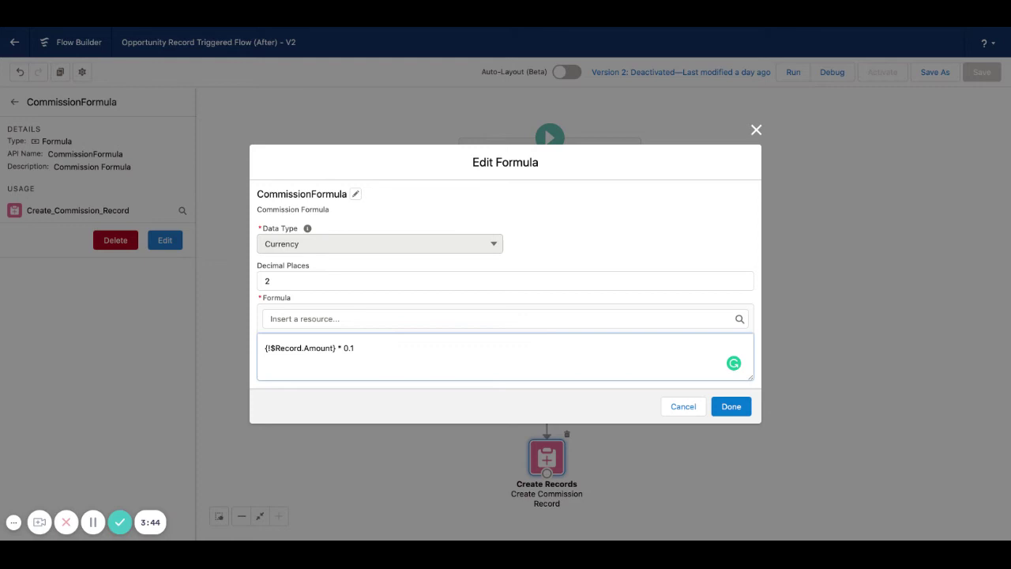
pyautogui.click(745, 412)
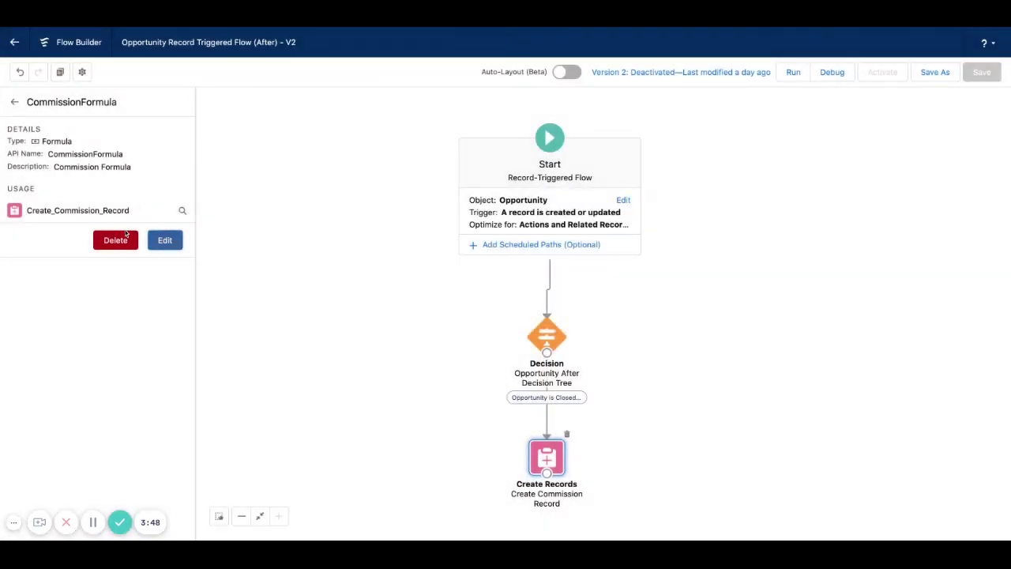
pyautogui.click(14, 102)
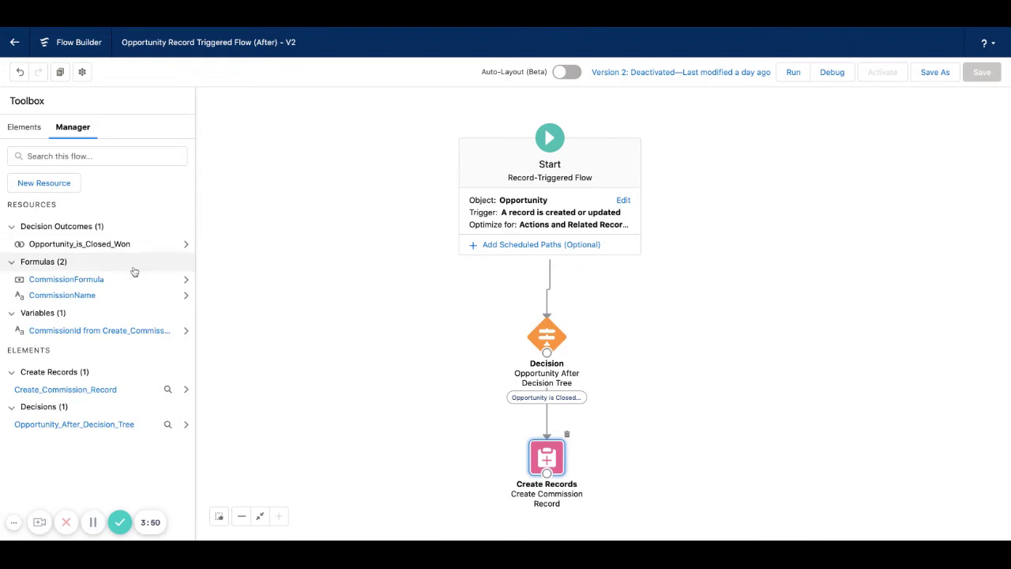
pyautogui.click(181, 299)
# Inspect the CommissionName text formula built from Name, Owner Alias and Close Date.
pyautogui.click(169, 241)
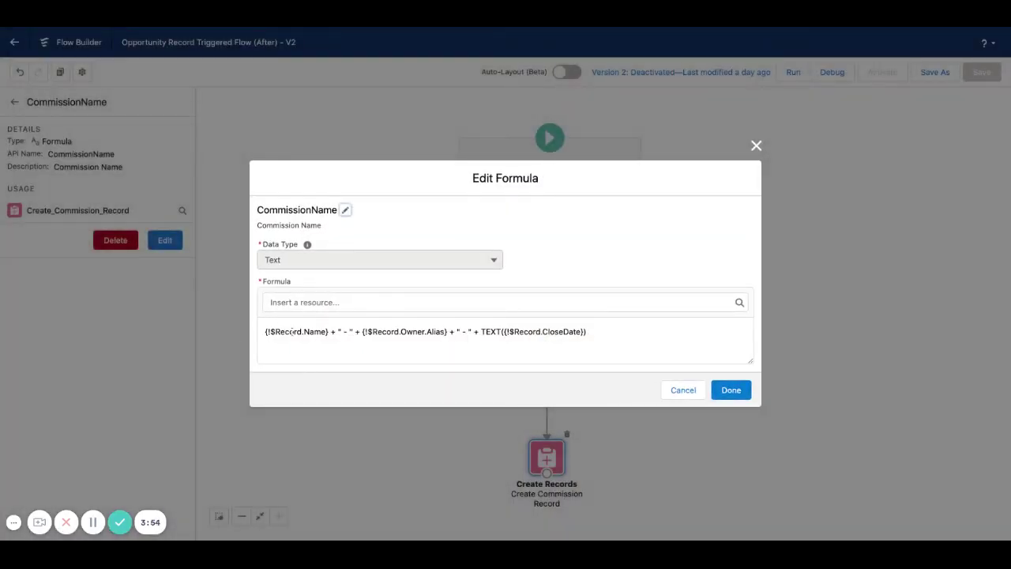
pyautogui.moveTo(266, 331); pyautogui.dragTo(314, 331)
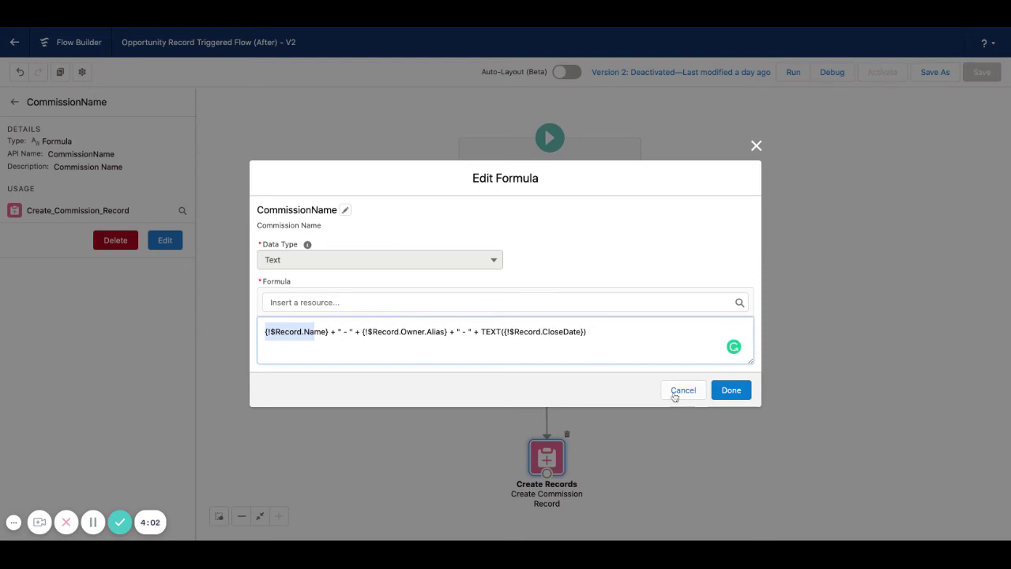
pyautogui.click(731, 391)
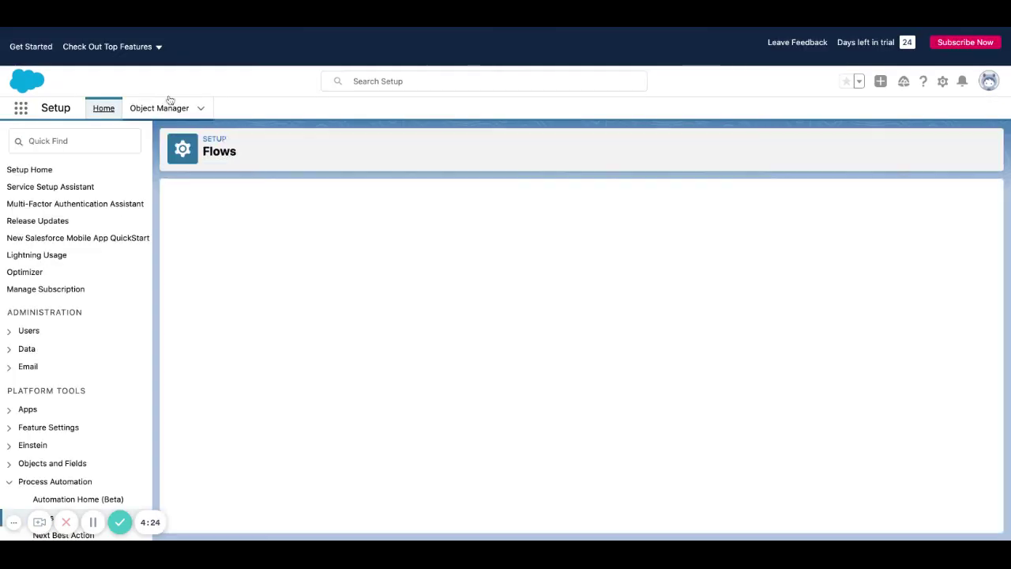
# Switch to the Sales app and open the Acme - 1250 Widgets (Sample) opportunity.
pyautogui.click(21, 110)
pyautogui.click(50, 184)
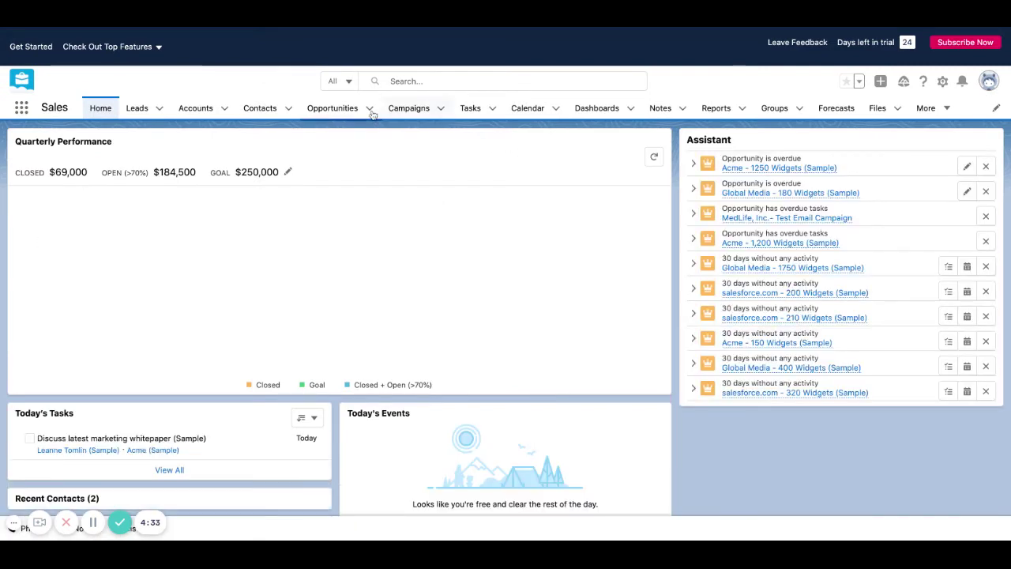
pyautogui.click(332, 108)
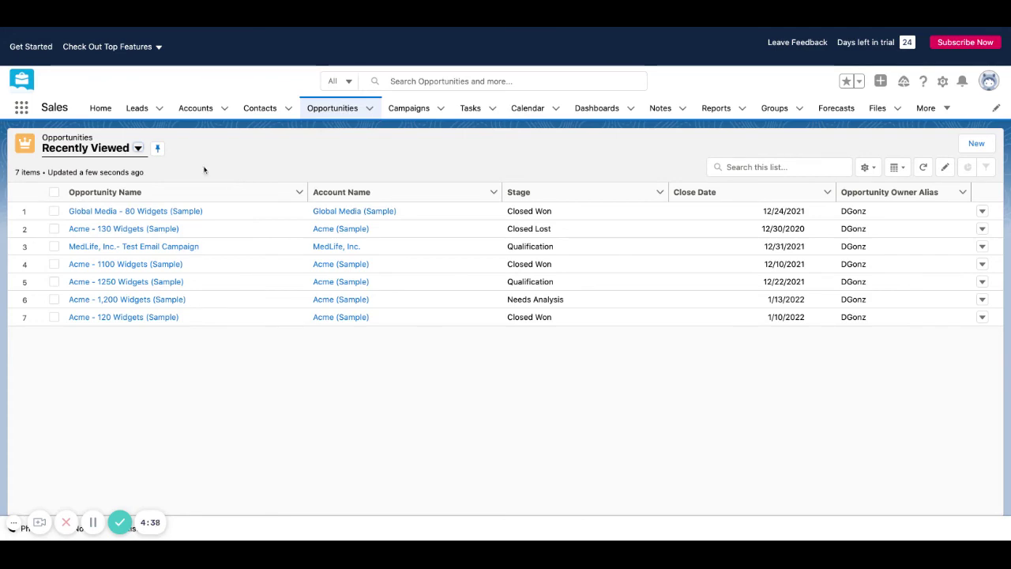
pyautogui.click(147, 286)
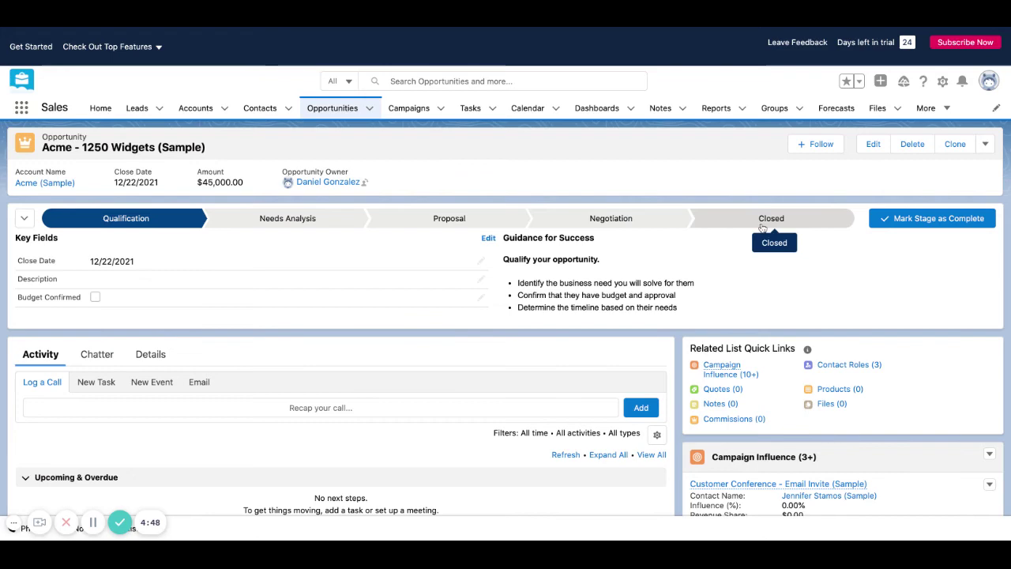
# Scroll the opportunity's related lists, confirming a $45,000.00 Amount and no Commissions.
pyautogui.scroll(-2, 772, 253)
pyautogui.scroll(-5, 772, 287)
pyautogui.scroll(-3, 772, 288)
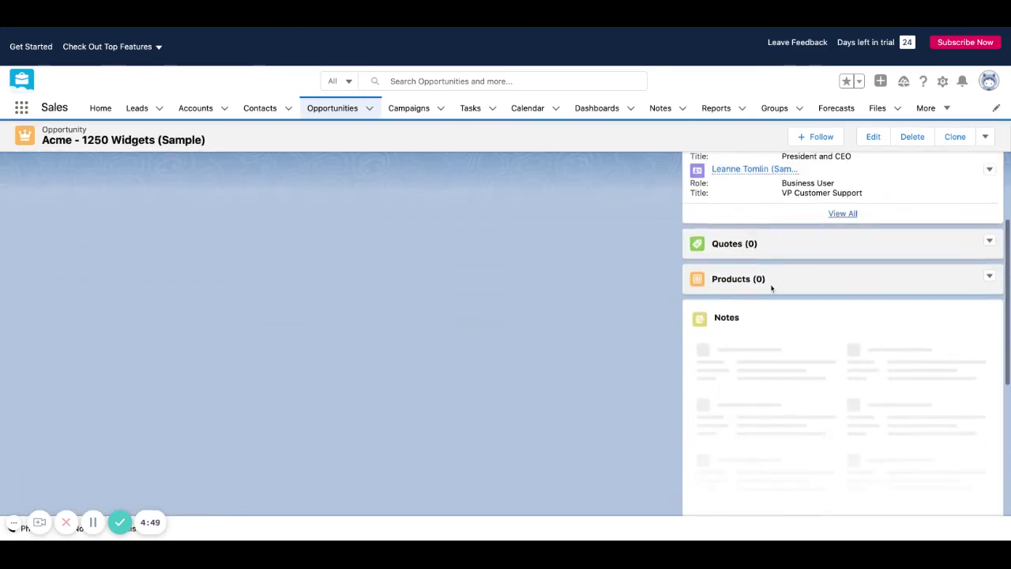
pyautogui.scroll(-2, 772, 288)
pyautogui.scroll(-3, 772, 288)
pyautogui.scroll(-1, 772, 289)
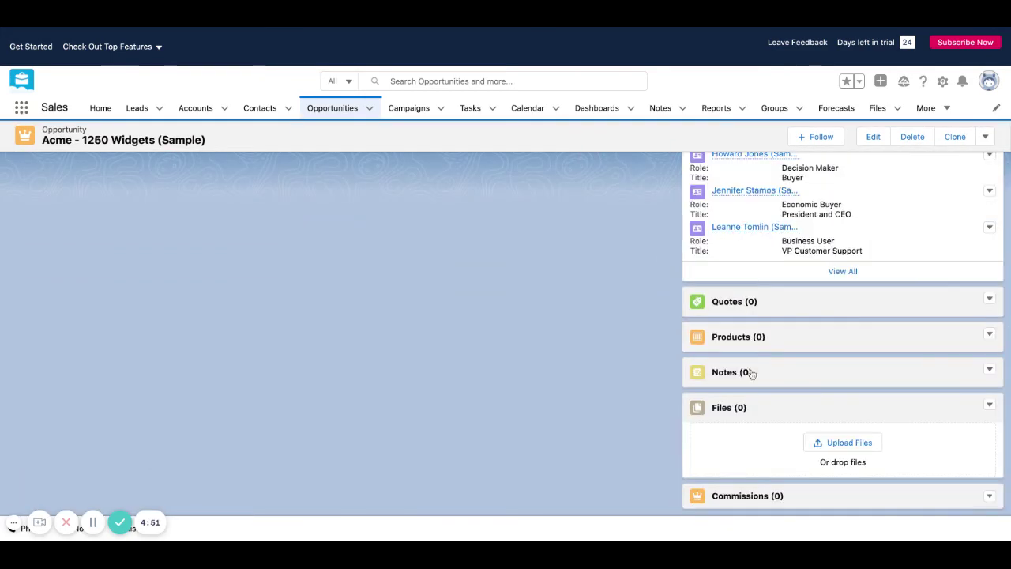
pyautogui.scroll(5, 742, 498)
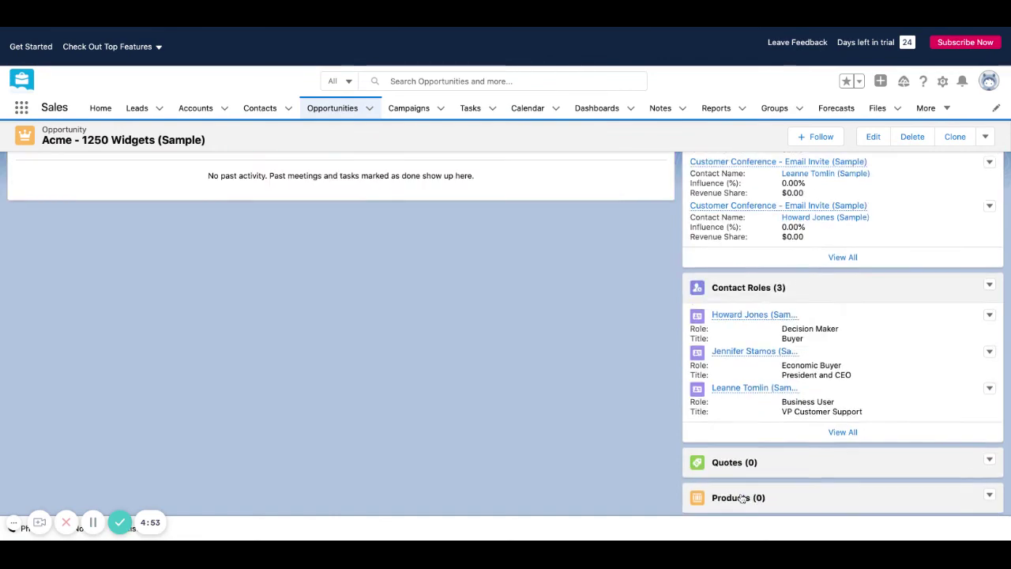
pyautogui.scroll(5, 719, 356)
pyautogui.scroll(3, 708, 250)
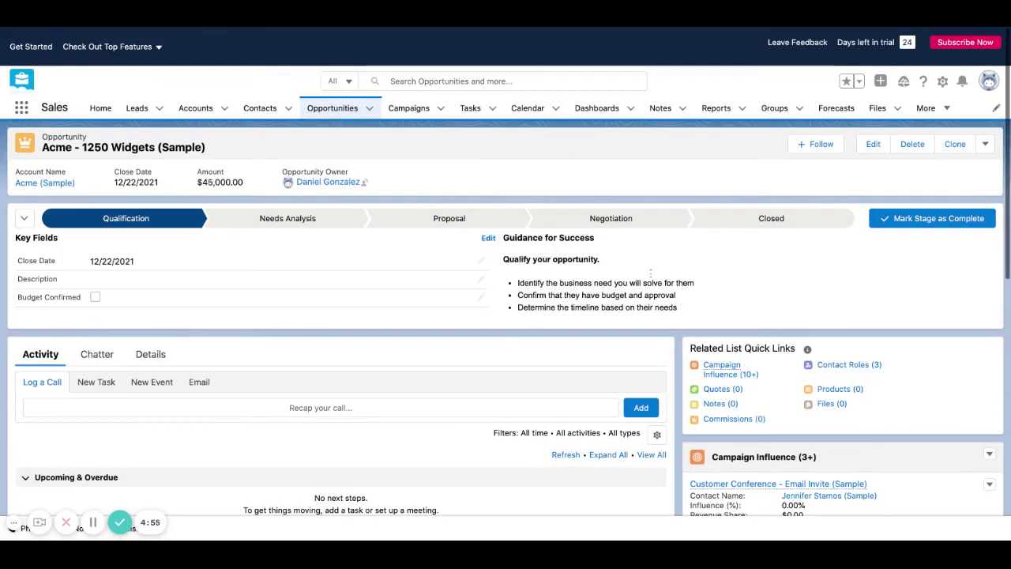
# Set the Acme opportunity's stage to Closed Won and reload the record.
pyautogui.click(751, 221)
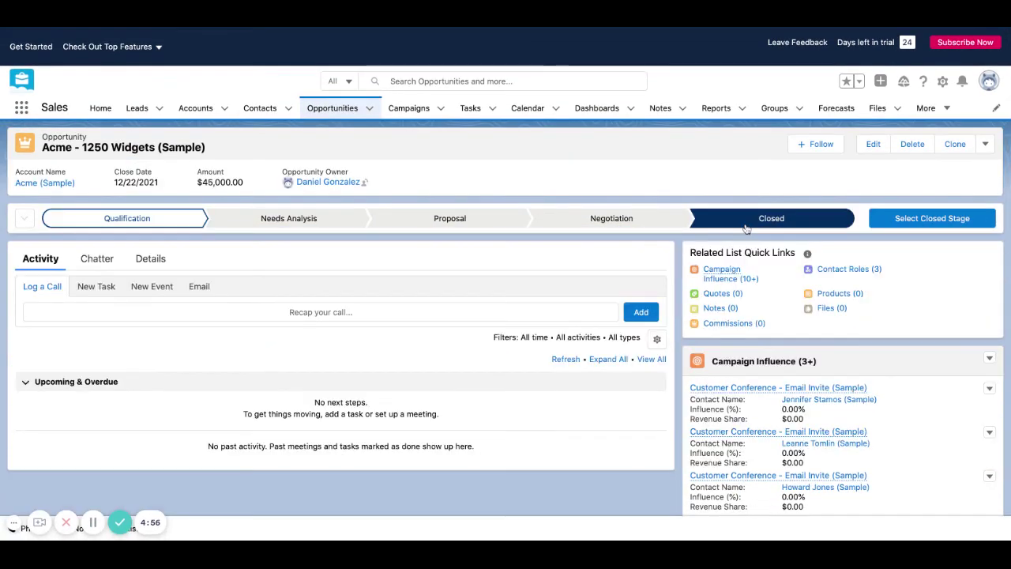
pyautogui.click(937, 226)
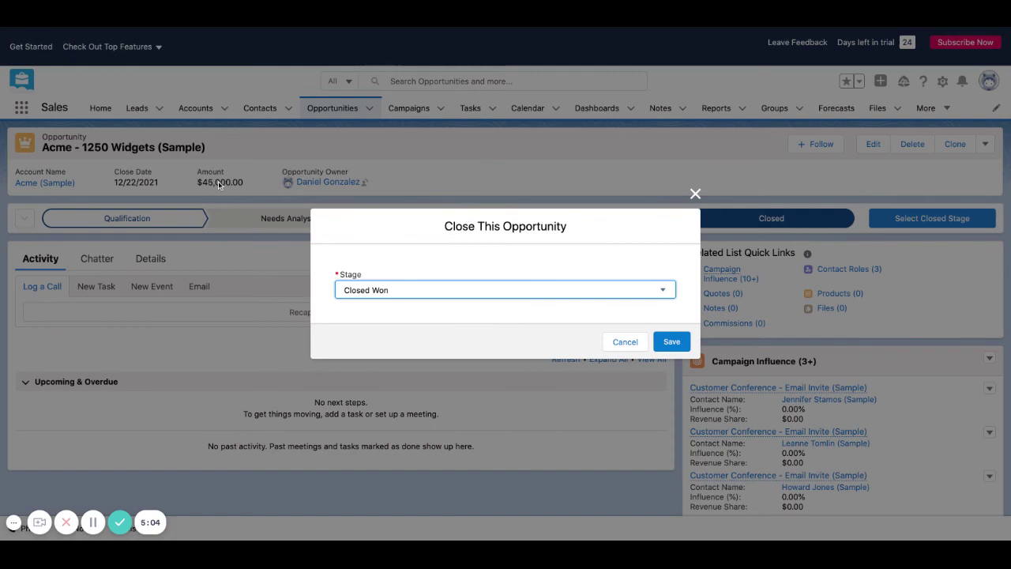
pyautogui.click(672, 341)
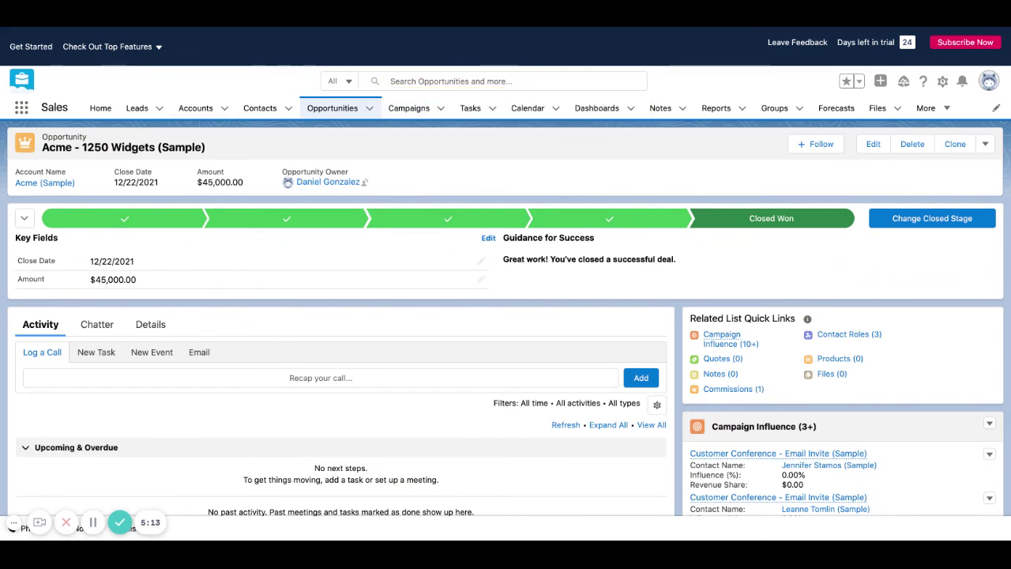
pyautogui.press('F5')
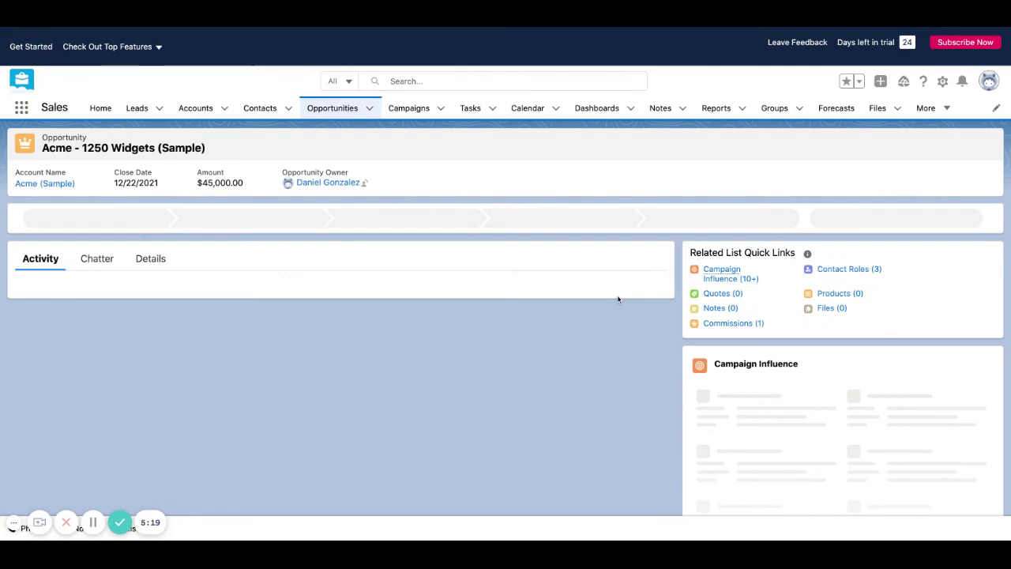
# Open the new commission record and check its $4,500.00 amount and 12/22/2021 Won Date.
pyautogui.scroll(-5, 619, 299)
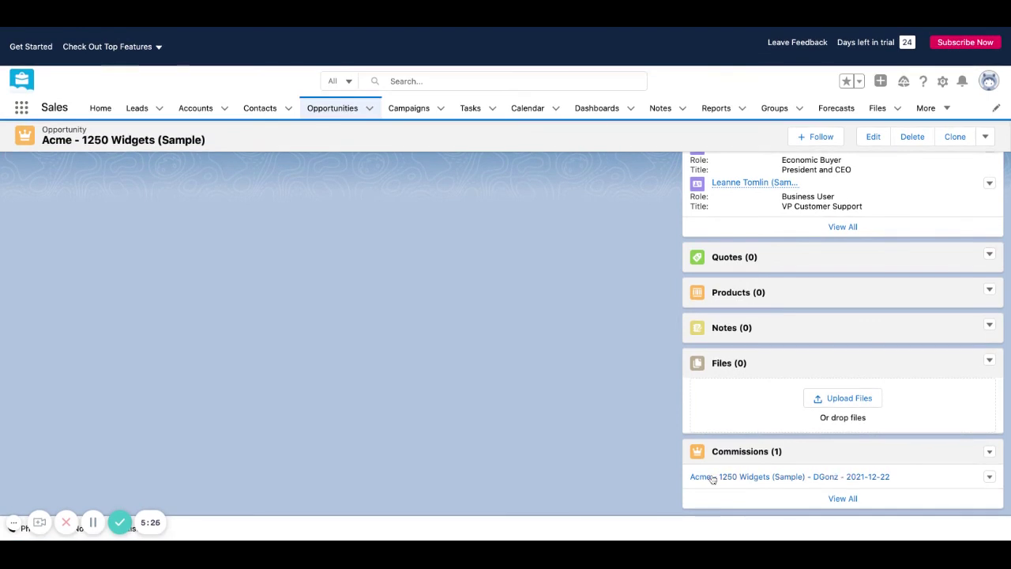
pyautogui.moveTo(789, 477)
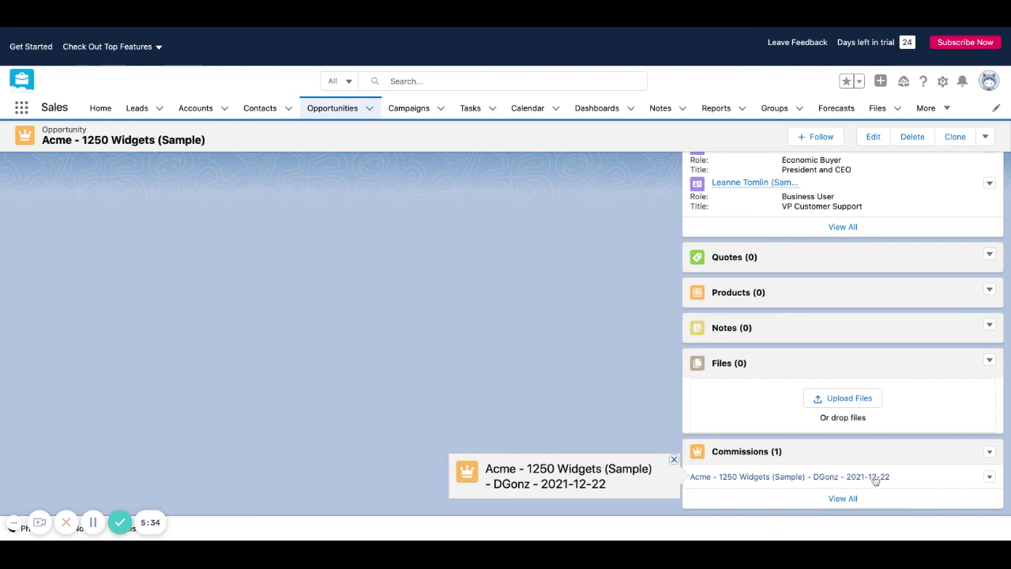
pyautogui.click(876, 479)
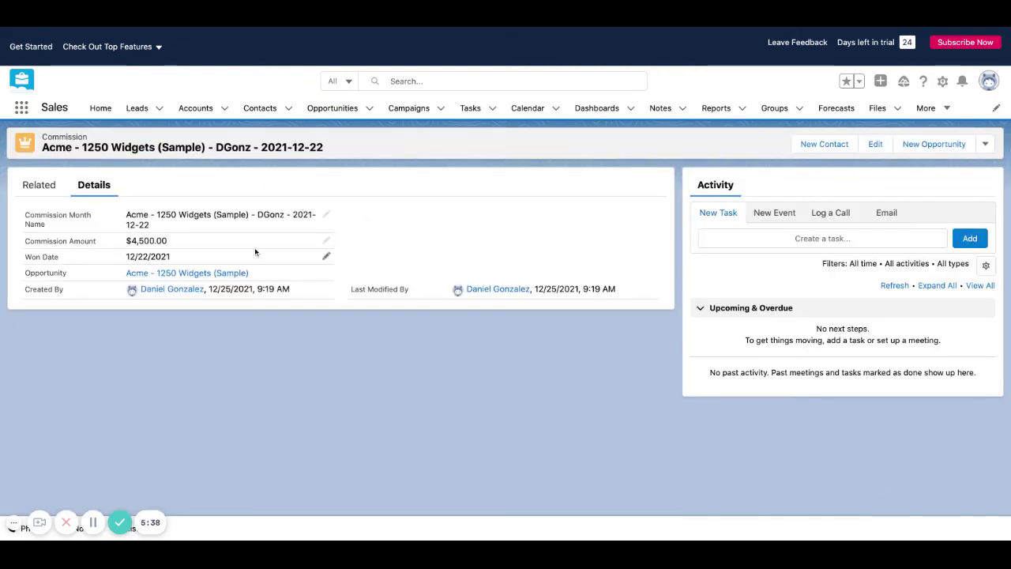
pyautogui.tripleClick(177, 257)
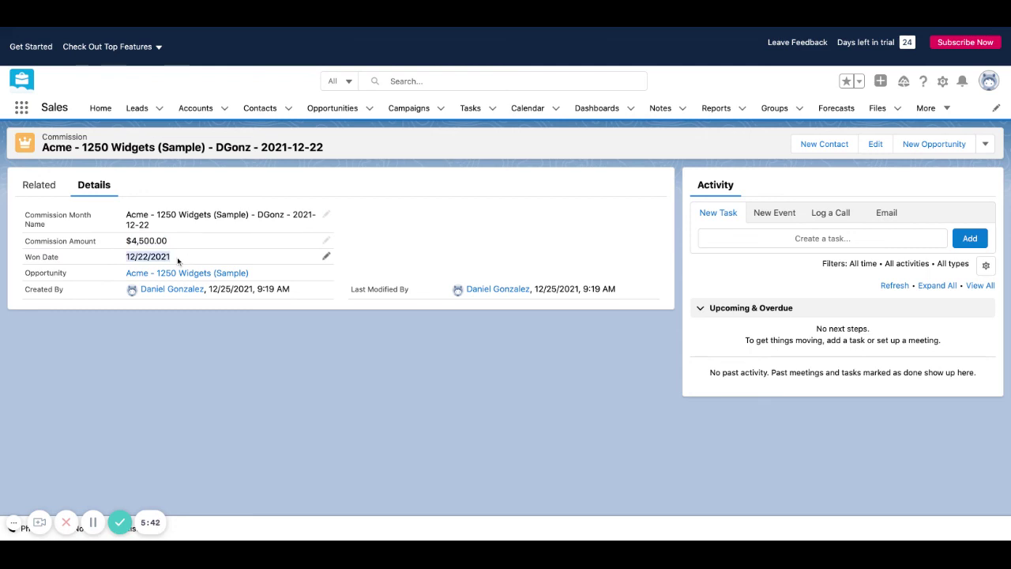